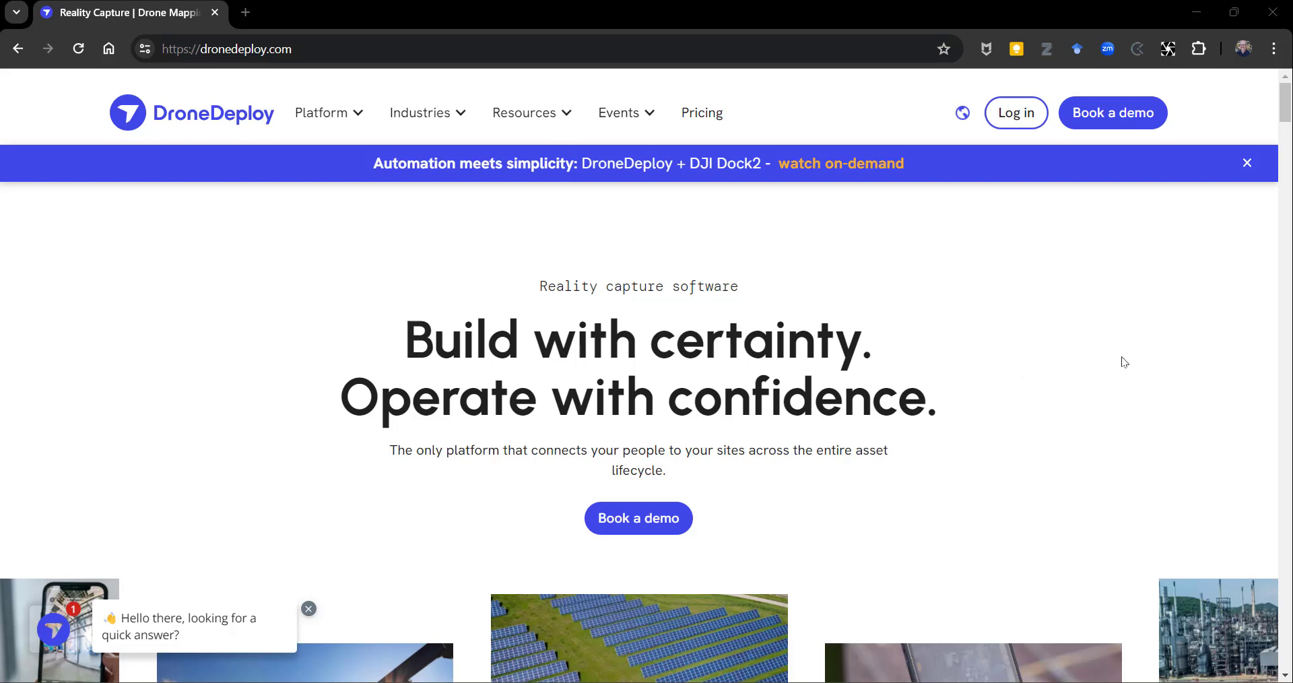
# Log in to the DroneDeploy account and open the PTP 2024 Project - Farm folder among the user's own projects.
pyautogui.click(1012, 114)
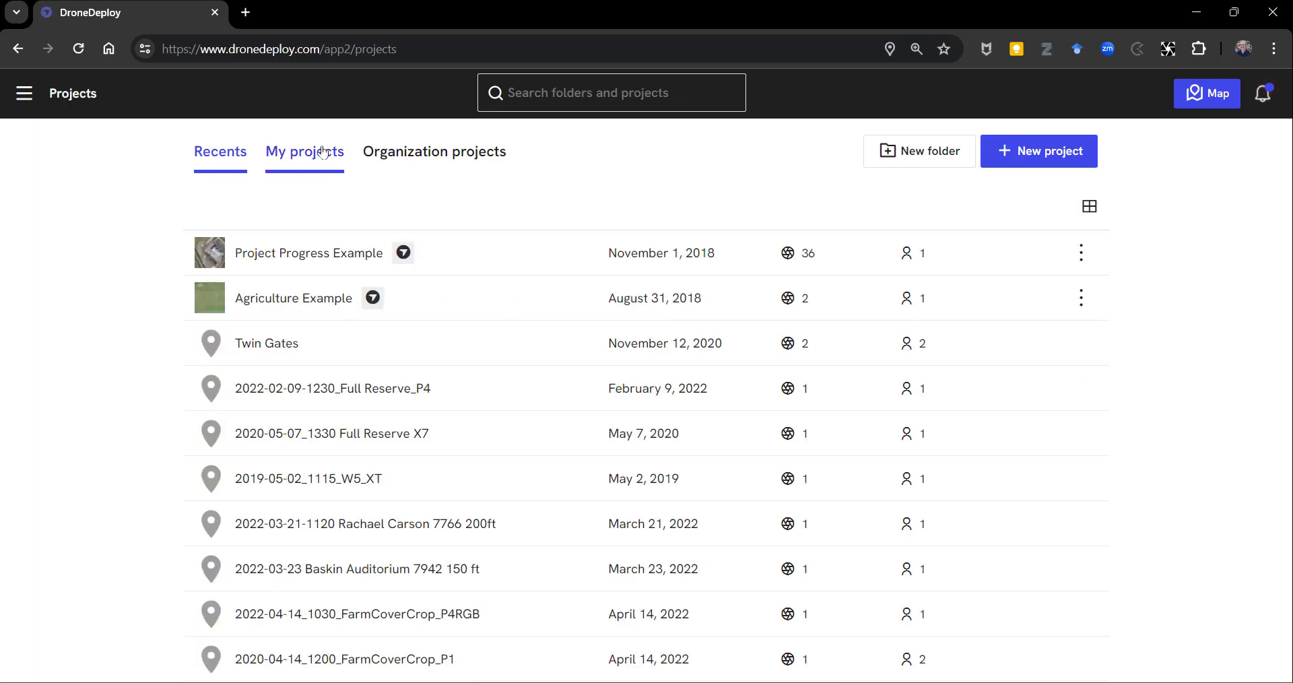
pyautogui.click(321, 153)
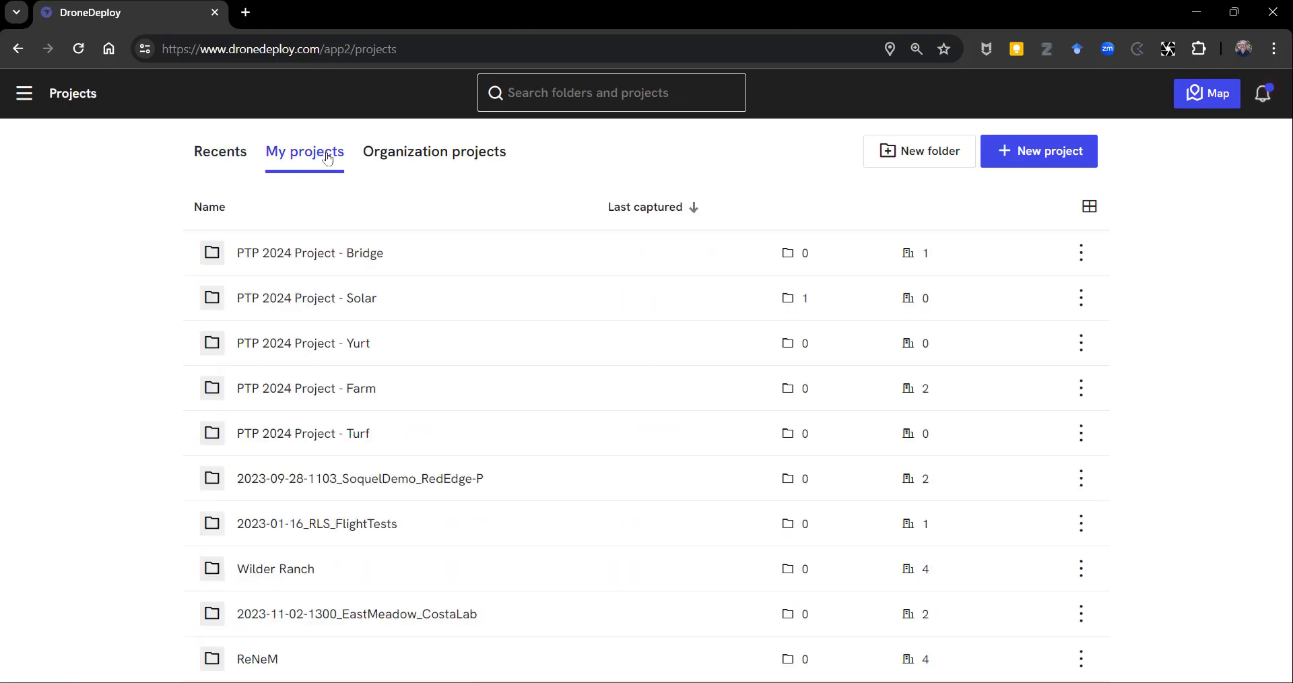
pyautogui.click(358, 398)
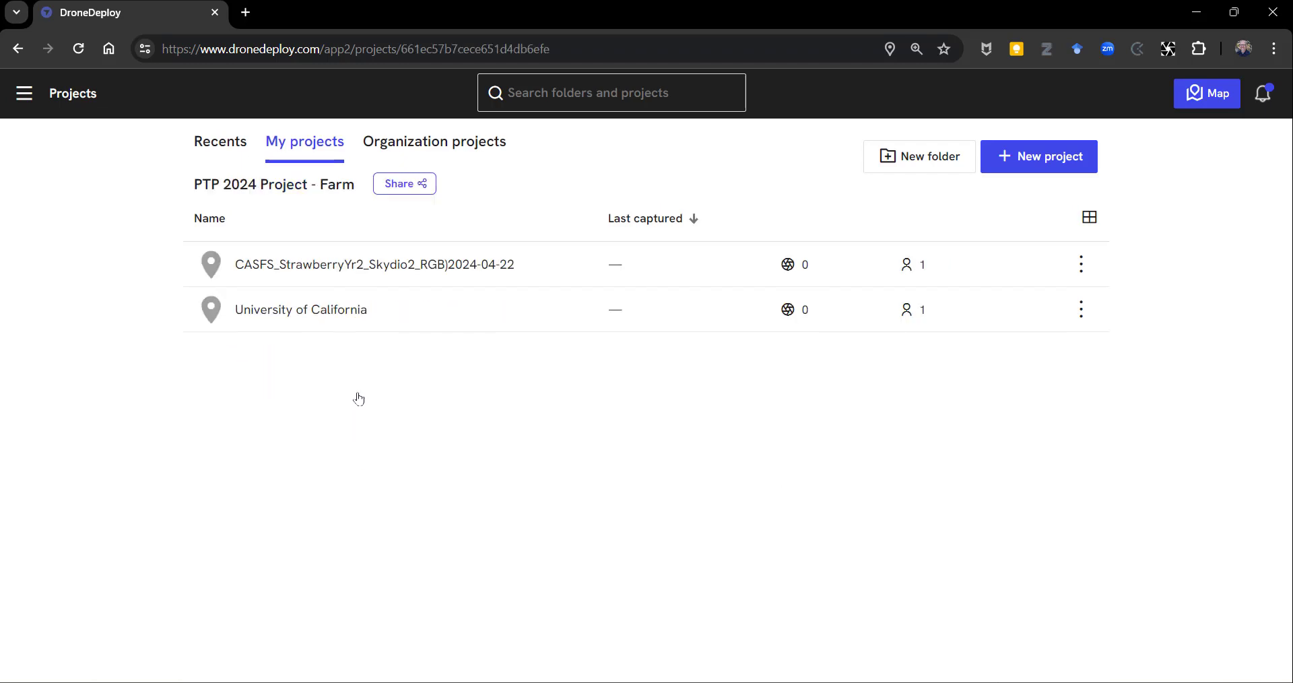
# Delete the University of California project from the farm folder.
pyautogui.click(1081, 309)
pyautogui.click(1028, 577)
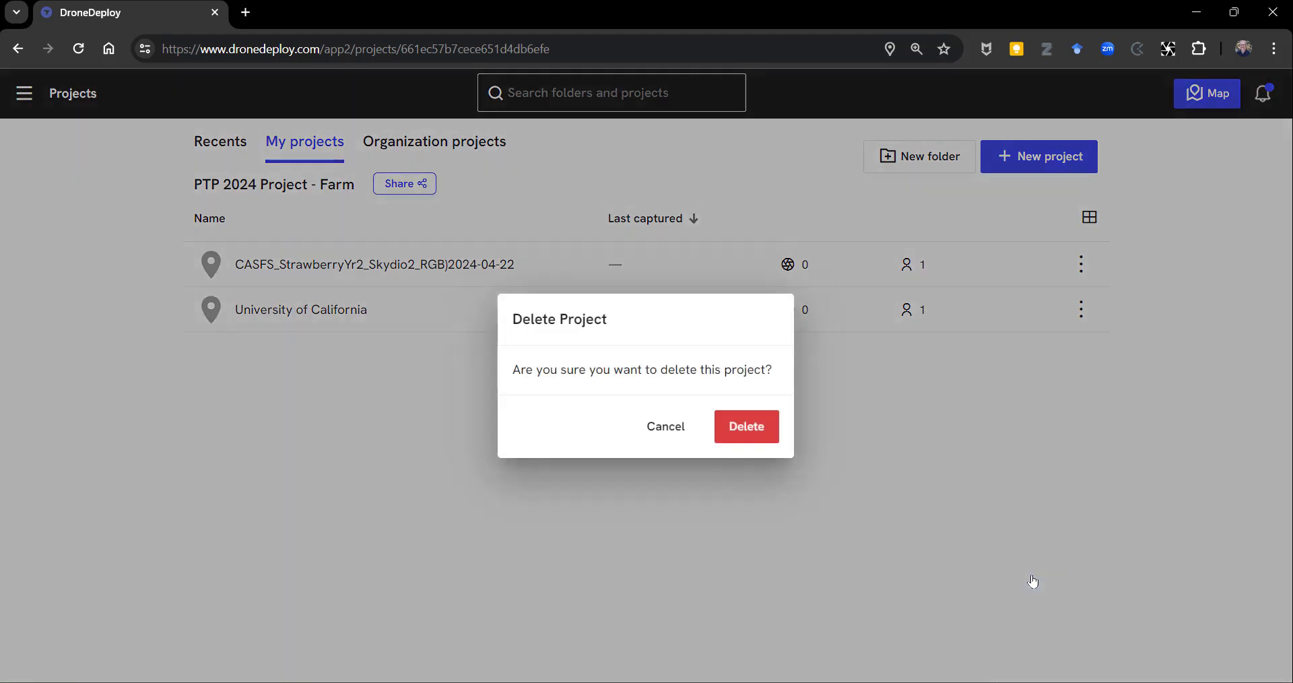
pyautogui.click(753, 427)
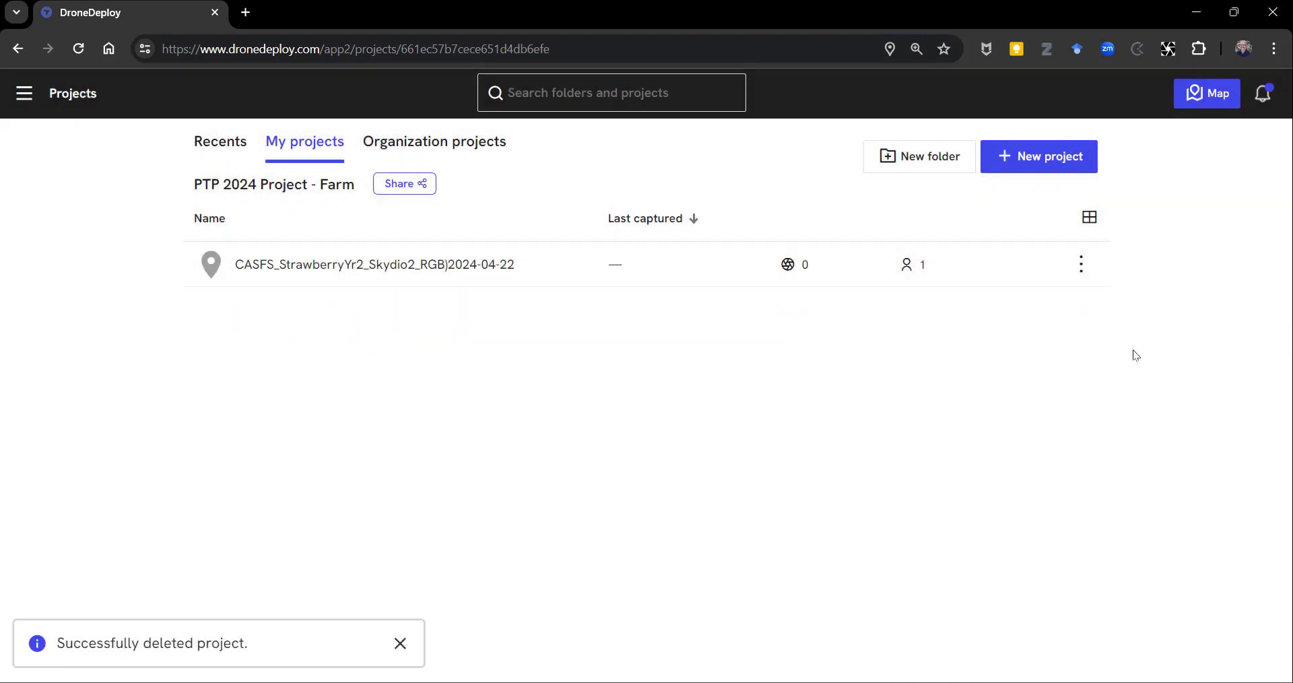
# Start a new project in the farm folder, search for UCSC and choose the University of California location in Santa Cruz.
pyautogui.click(1061, 158)
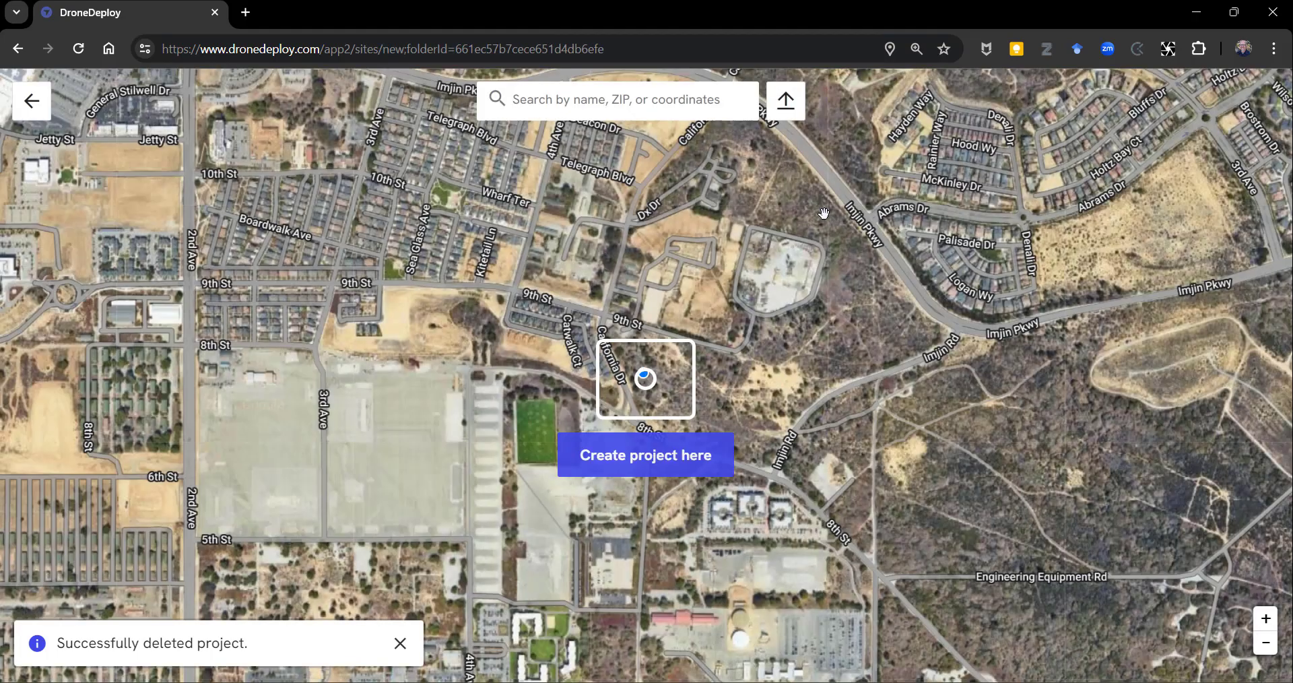
pyautogui.click(706, 99)
pyautogui.write('UCSC')
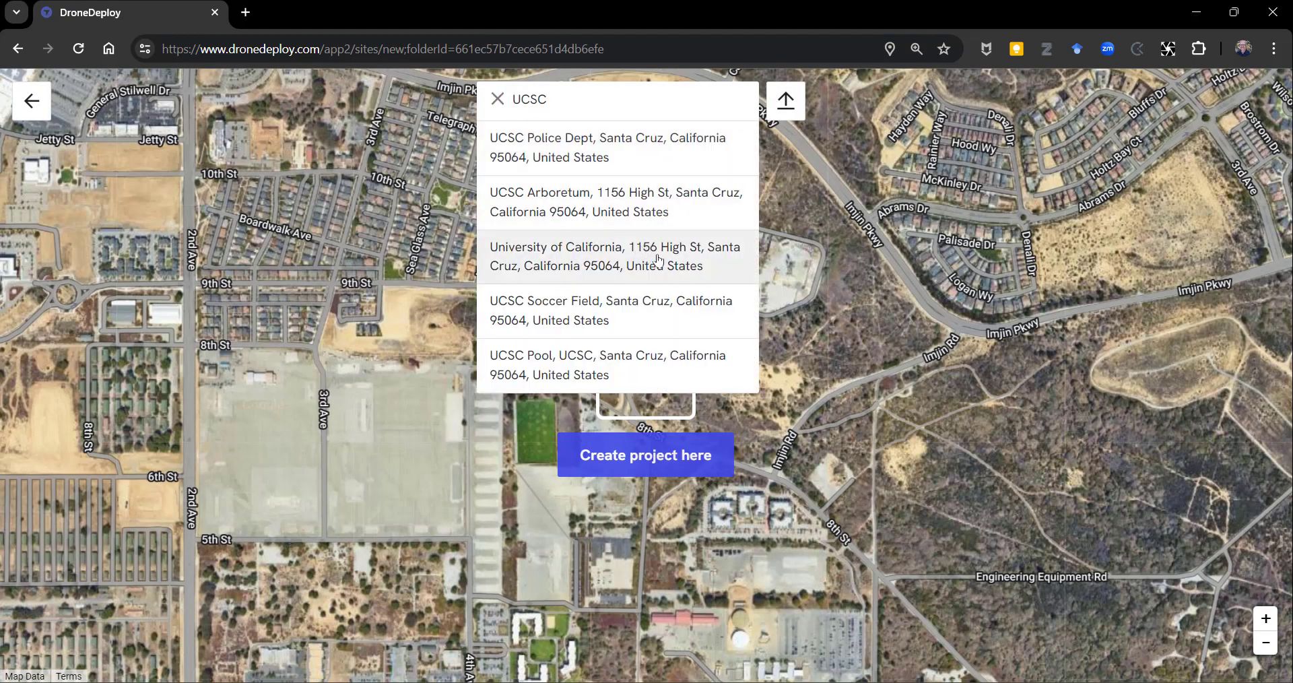
pyautogui.click(640, 250)
# Position the project marker over the farm fields east of Ranch View Rd and create the project there.
pyautogui.moveTo(796, 468); pyautogui.dragTo(754, 219)
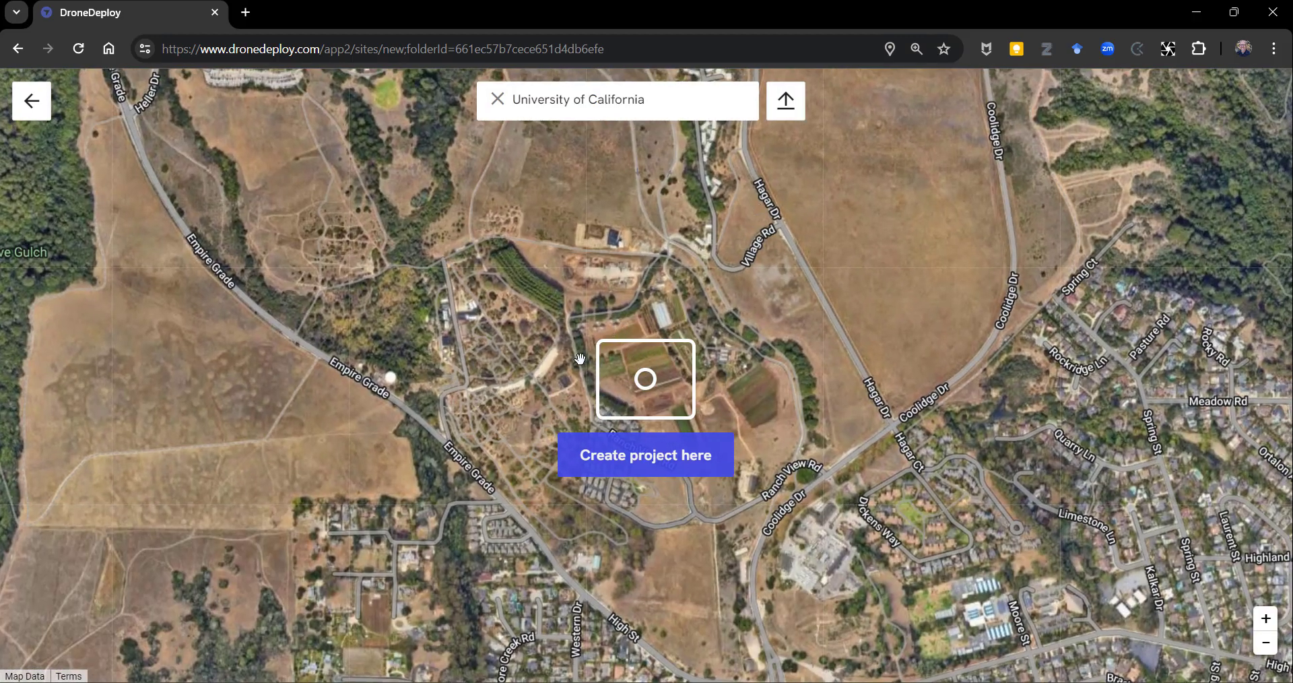
pyautogui.scroll(-2, 574, 362)
pyautogui.scroll(4, 574, 363)
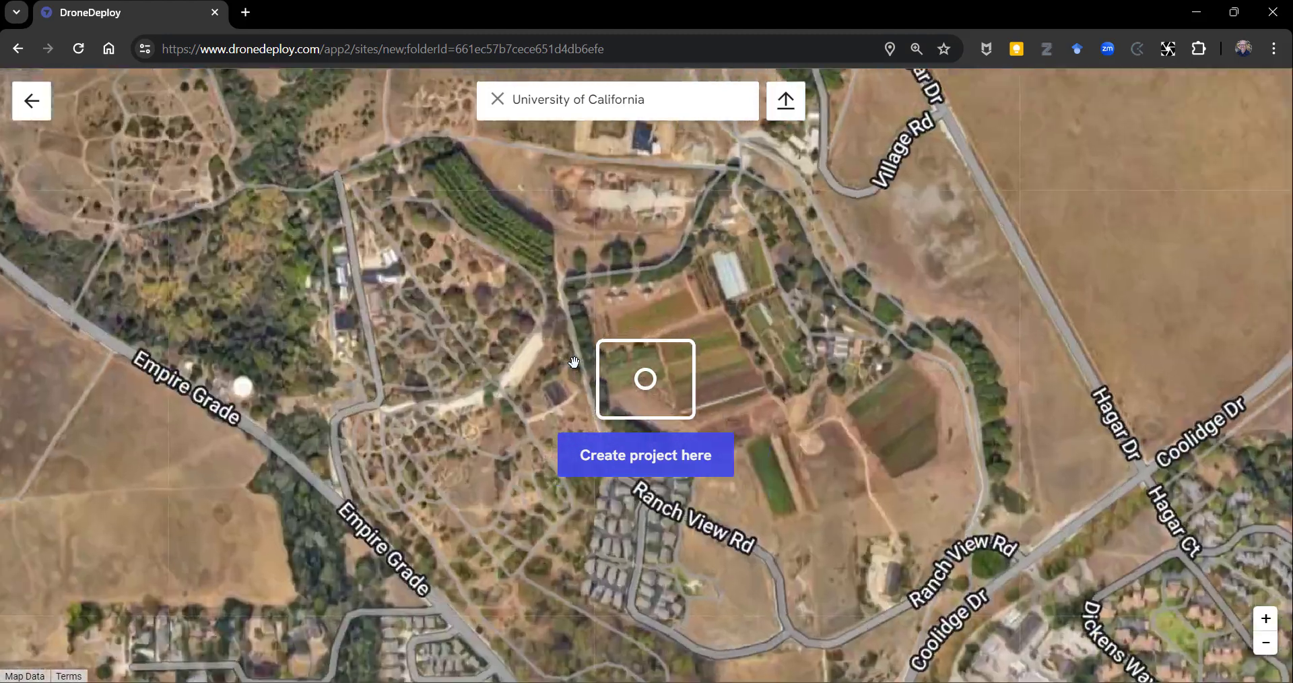
pyautogui.moveTo(793, 318); pyautogui.dragTo(711, 431)
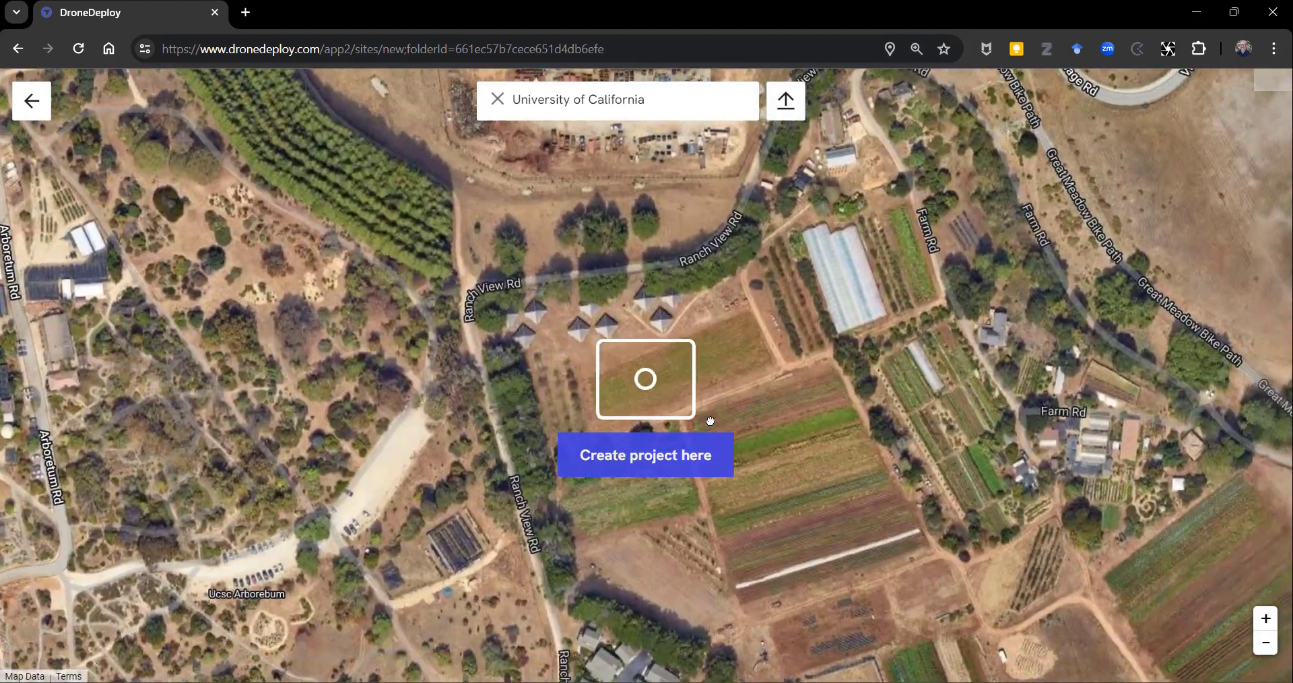
pyautogui.moveTo(803, 466); pyautogui.dragTo(668, 390)
pyautogui.click(653, 459)
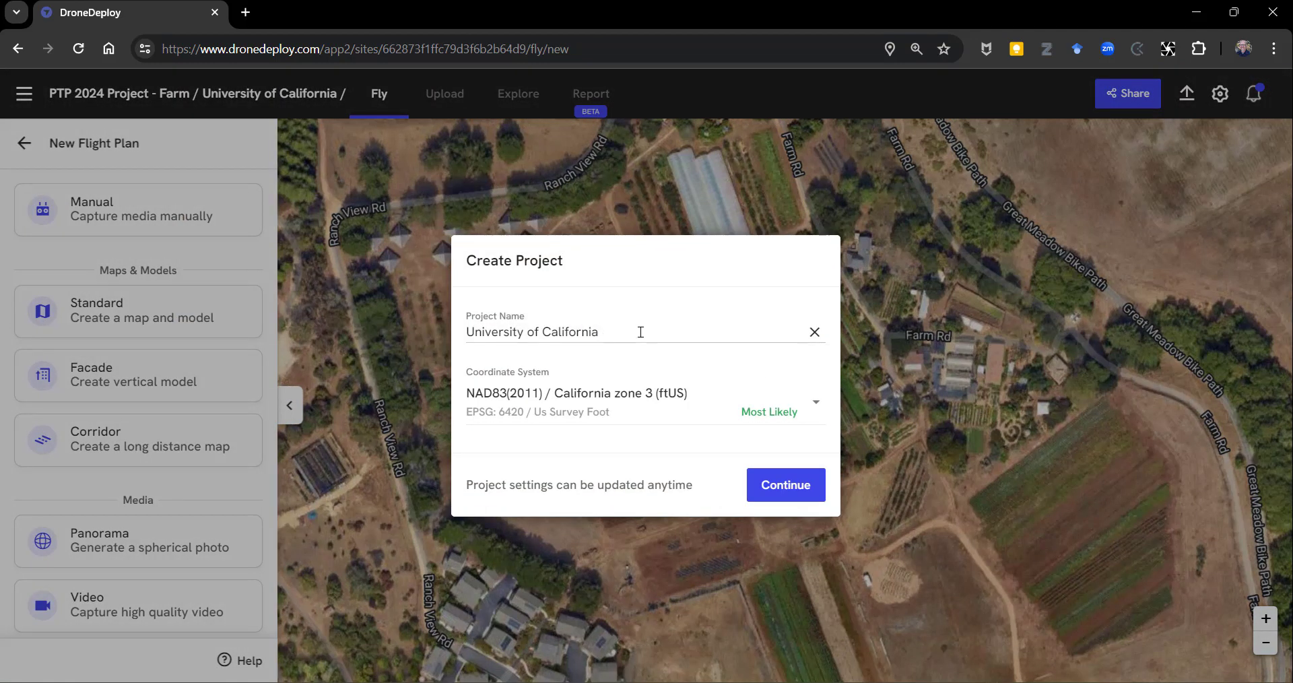
# Switch to File Explorer and copy the name of the folder M300_Altum_Multispectral_StrawberryYr1_CoverCrop_2024-04-22.
pyautogui.hotkey('alt', 'Tab')
pyautogui.hotkey('alt', 'Tab')
pyautogui.hotkey('alt', 'Tab')
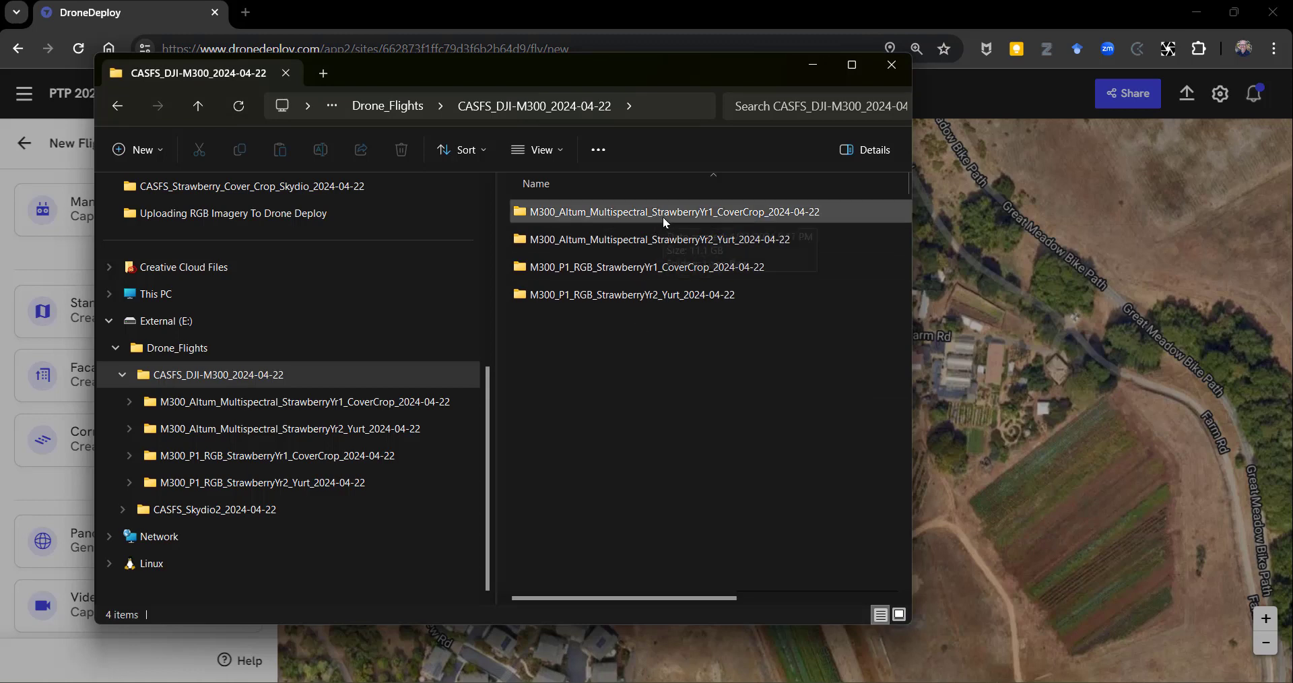
pyautogui.moveTo(619, 217)
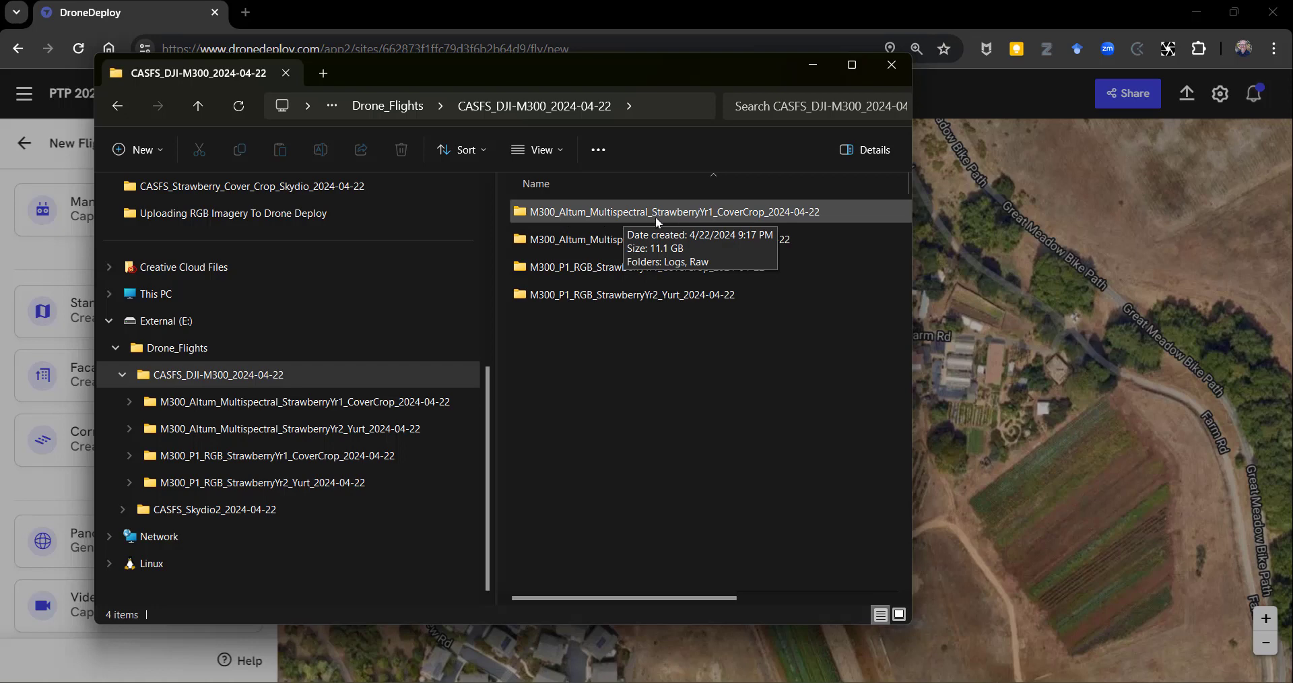
pyautogui.click(737, 212)
pyautogui.click(737, 211)
pyautogui.hotkey('ctrl', 'c')
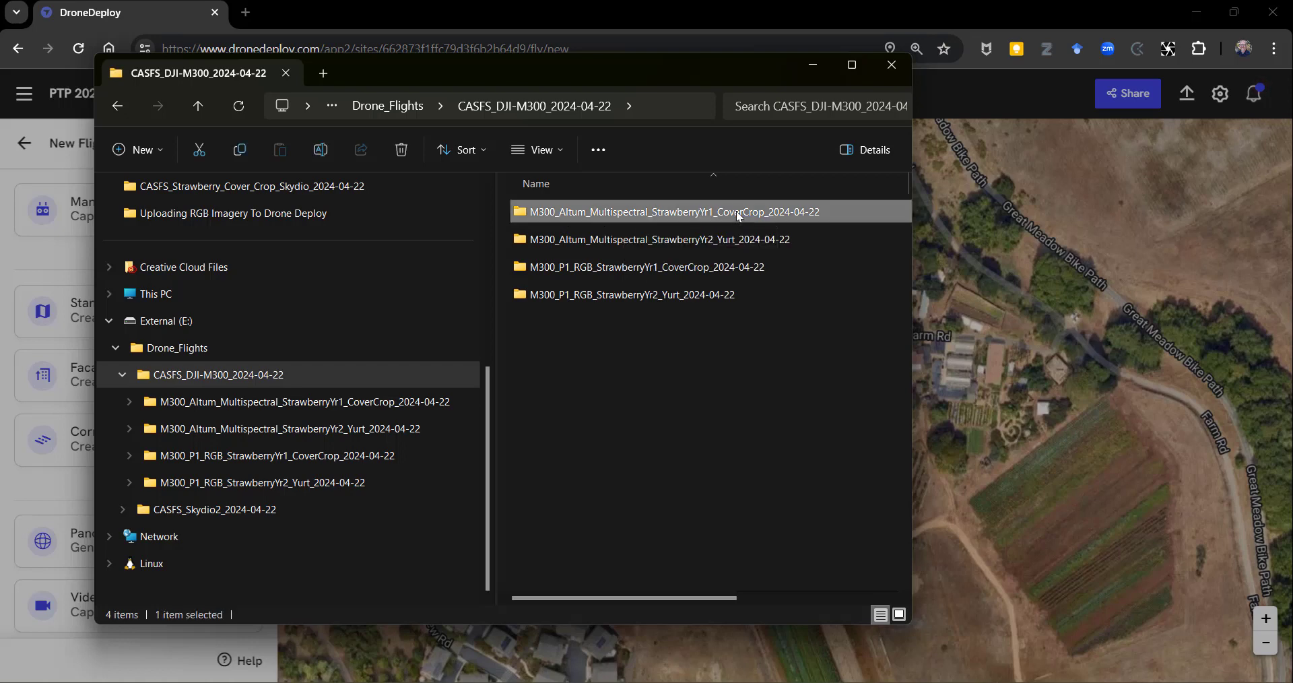
# Return to DroneDeploy and replace the project name with M300_Altum_Multispectral_StrawberryYr1_CoverCrop_2024-04-22.
pyautogui.click(958, 314)
pyautogui.click(683, 333)
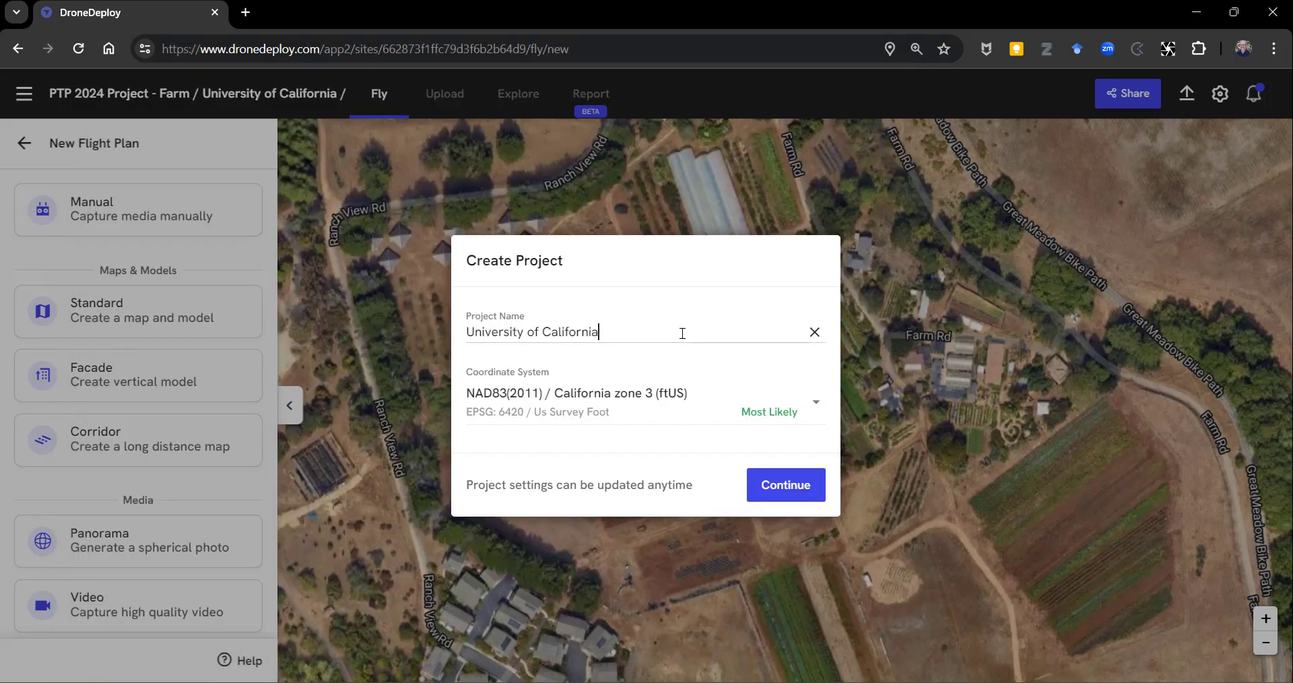
pyautogui.press('BackSpace')
pyautogui.press('BackSpace')
pyautogui.press('BackSpace')
pyautogui.press('BackSpace')
pyautogui.press('BackSpace')
pyautogui.press('BackSpace')
pyautogui.press('BackSpace')
pyautogui.press('BackSpace')
pyautogui.press('BackSpace')
pyautogui.press('BackSpace')
pyautogui.press('BackSpace')
pyautogui.press('BackSpace')
pyautogui.press('BackSpace')
pyautogui.press('BackSpace')
pyautogui.press('BackSpace')
pyautogui.press('BackSpace')
pyautogui.press('BackSpace')
pyautogui.press('BackSpace')
pyautogui.press('BackSpace')
pyautogui.press('BackSpace')
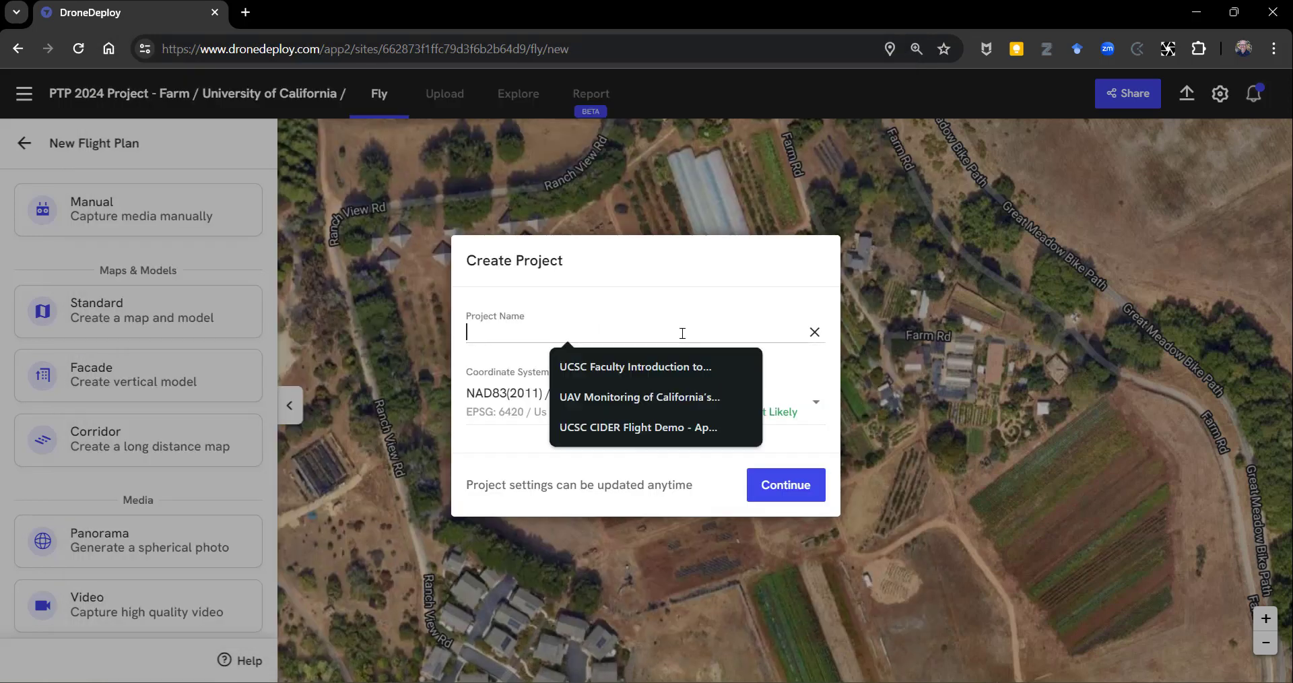
pyautogui.hotkey('ctrl', 'v')
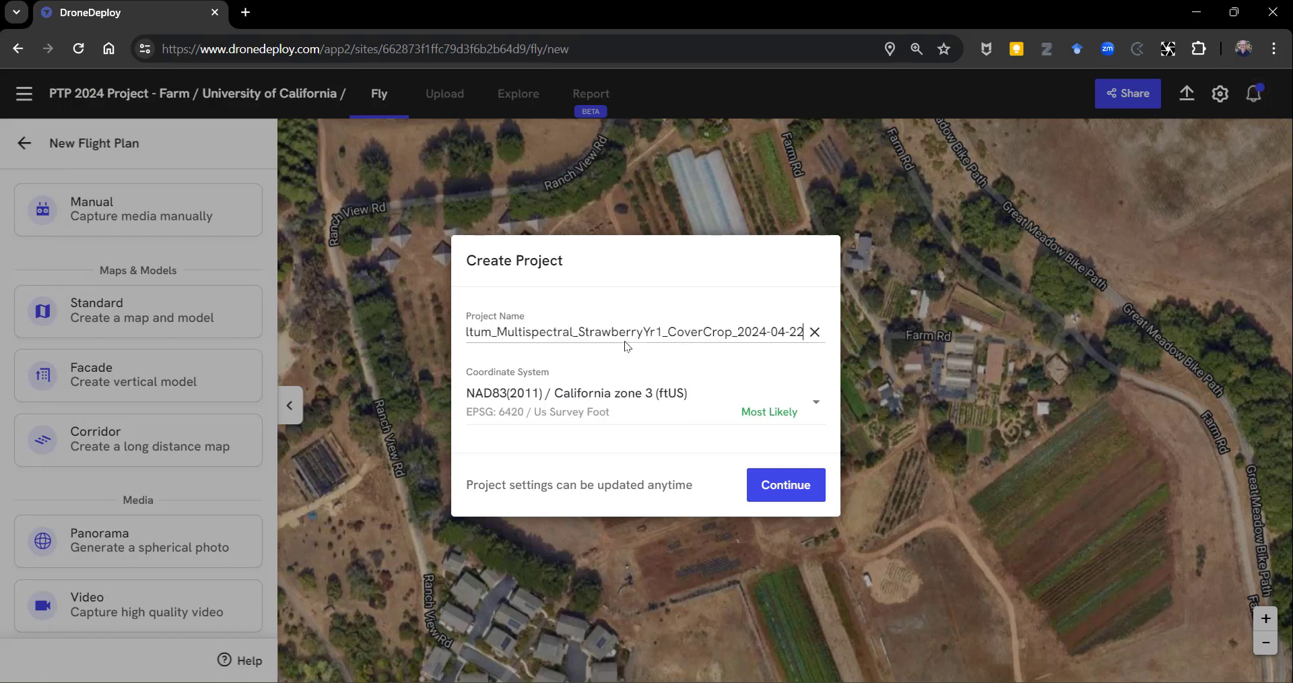
# Set the project's coordinate system to WGS 84 / UTM zone 10N and confirm the project settings.
pyautogui.click(815, 404)
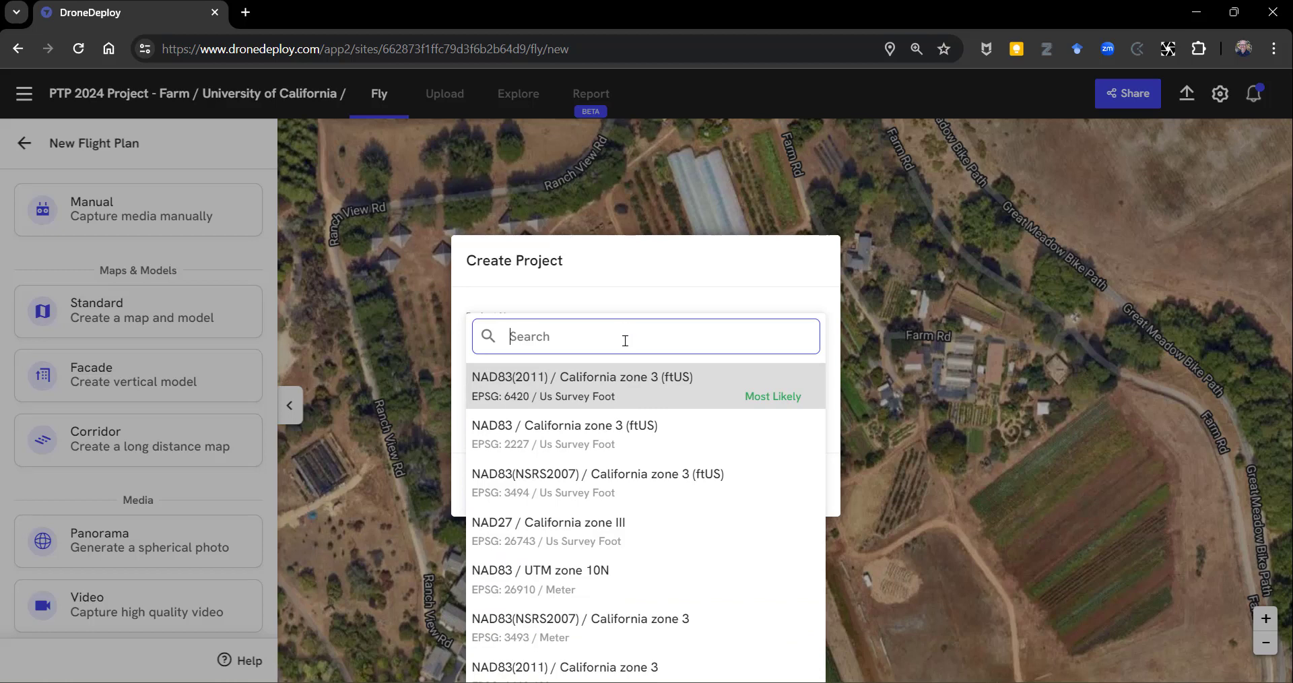
pyautogui.write('wgs')
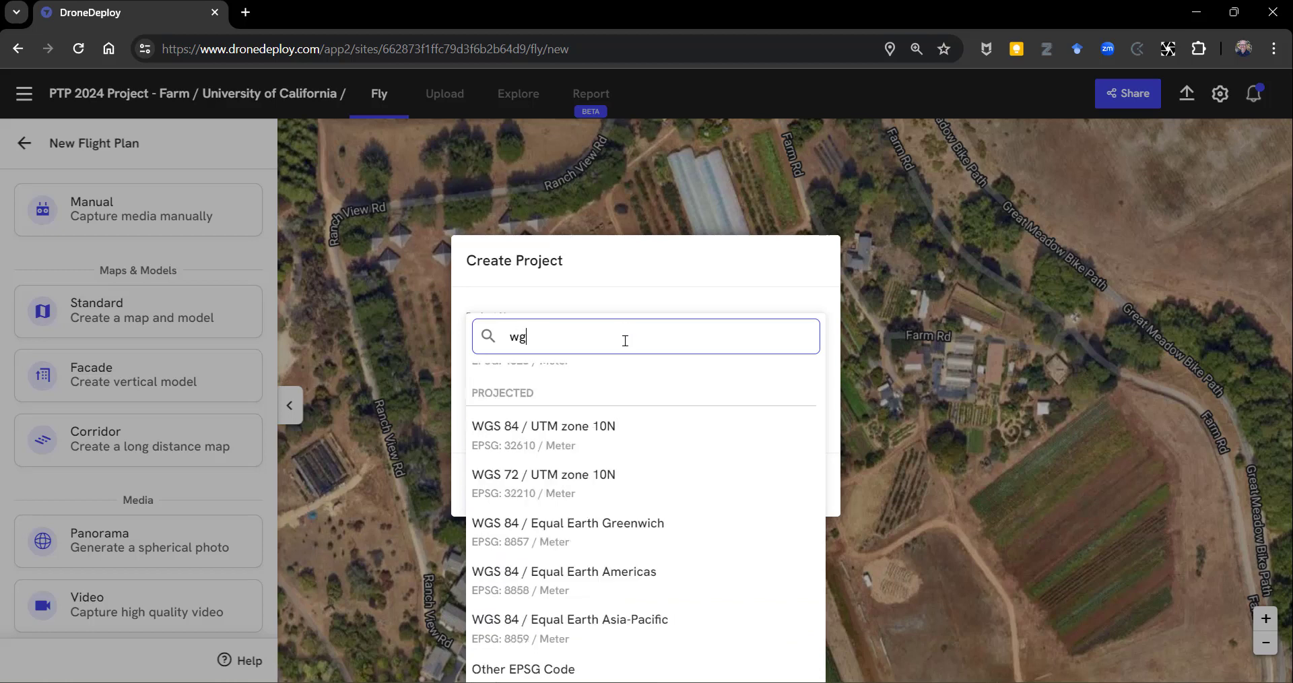
pyautogui.click(610, 442)
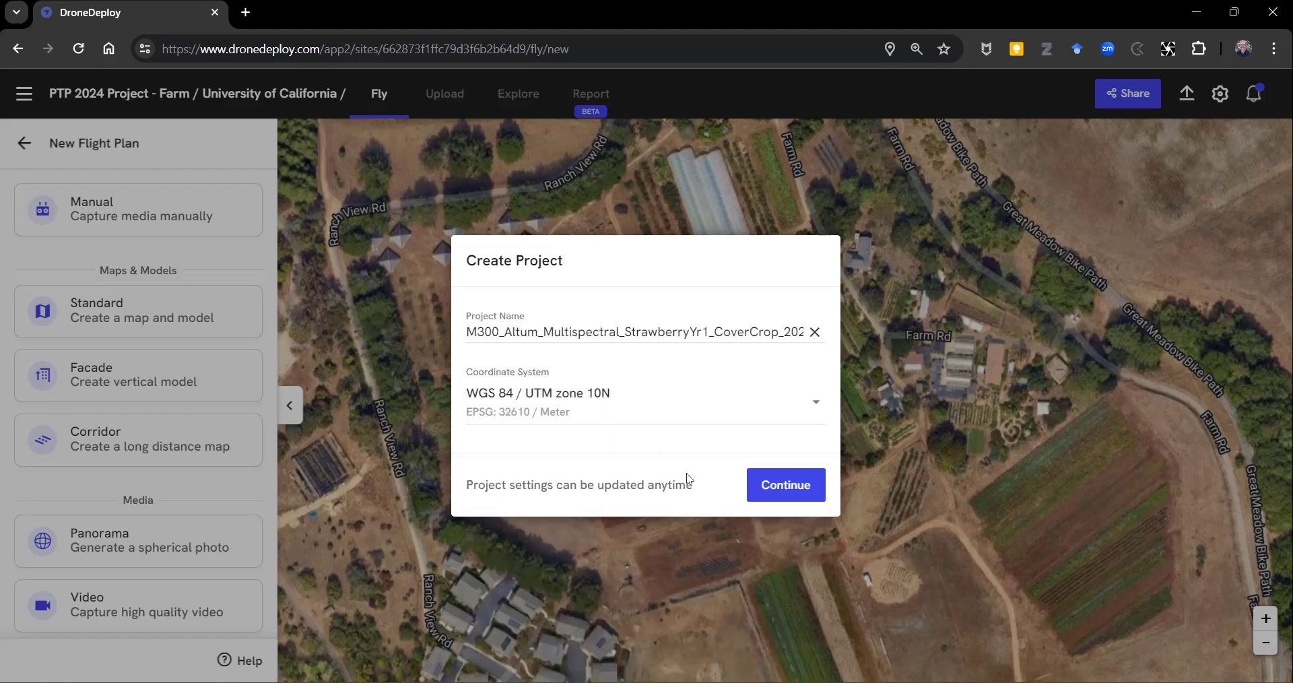
pyautogui.click(787, 490)
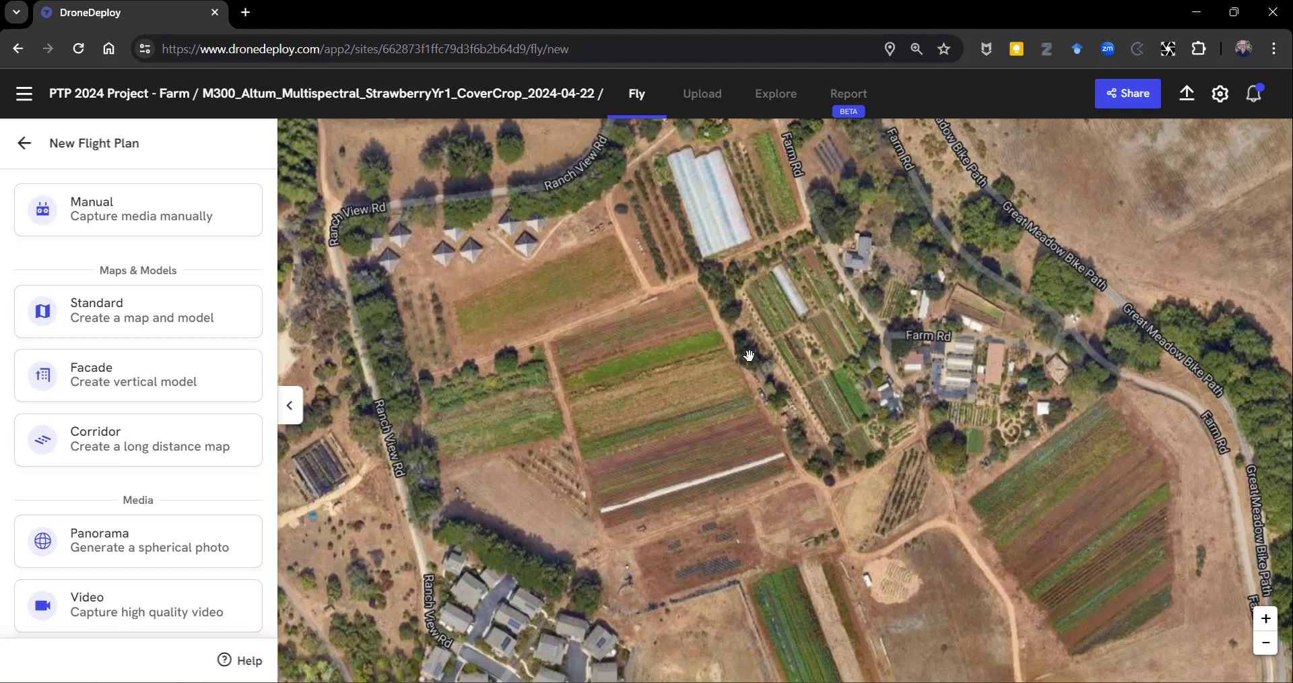
# Begin a special Map or Model upload for the project and open the file selection for multispectral images.
pyautogui.click(698, 99)
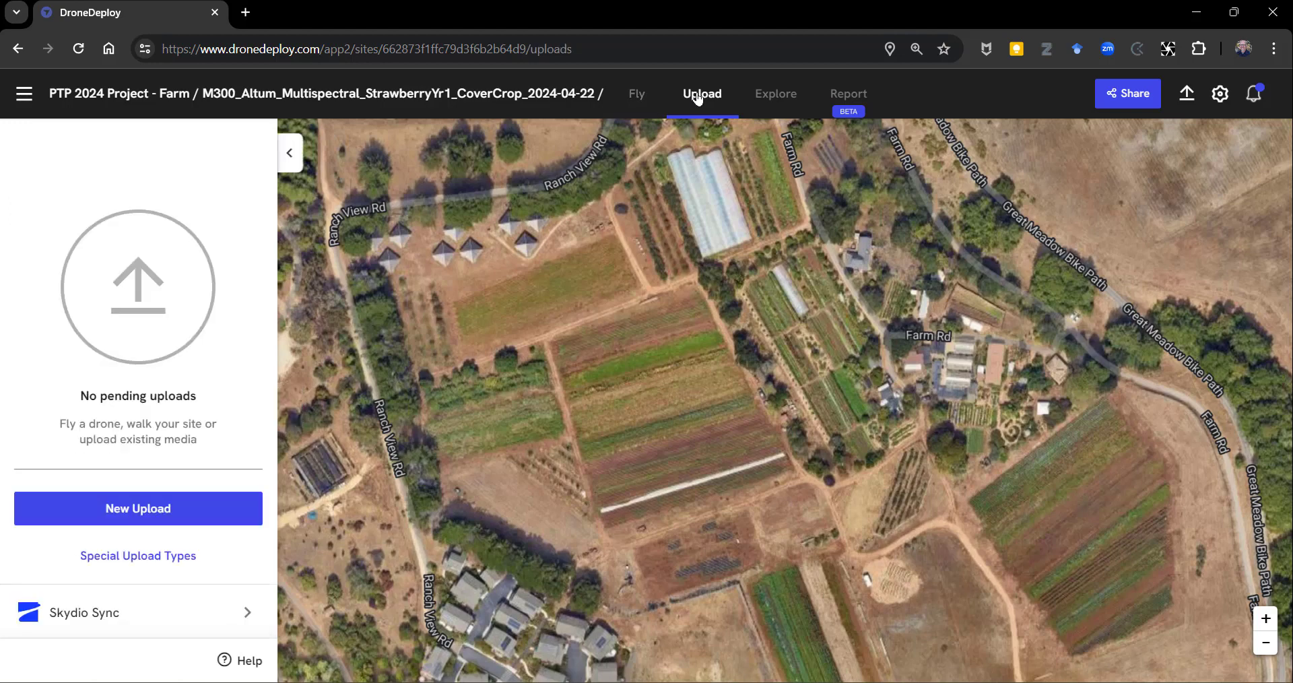
pyautogui.click(169, 558)
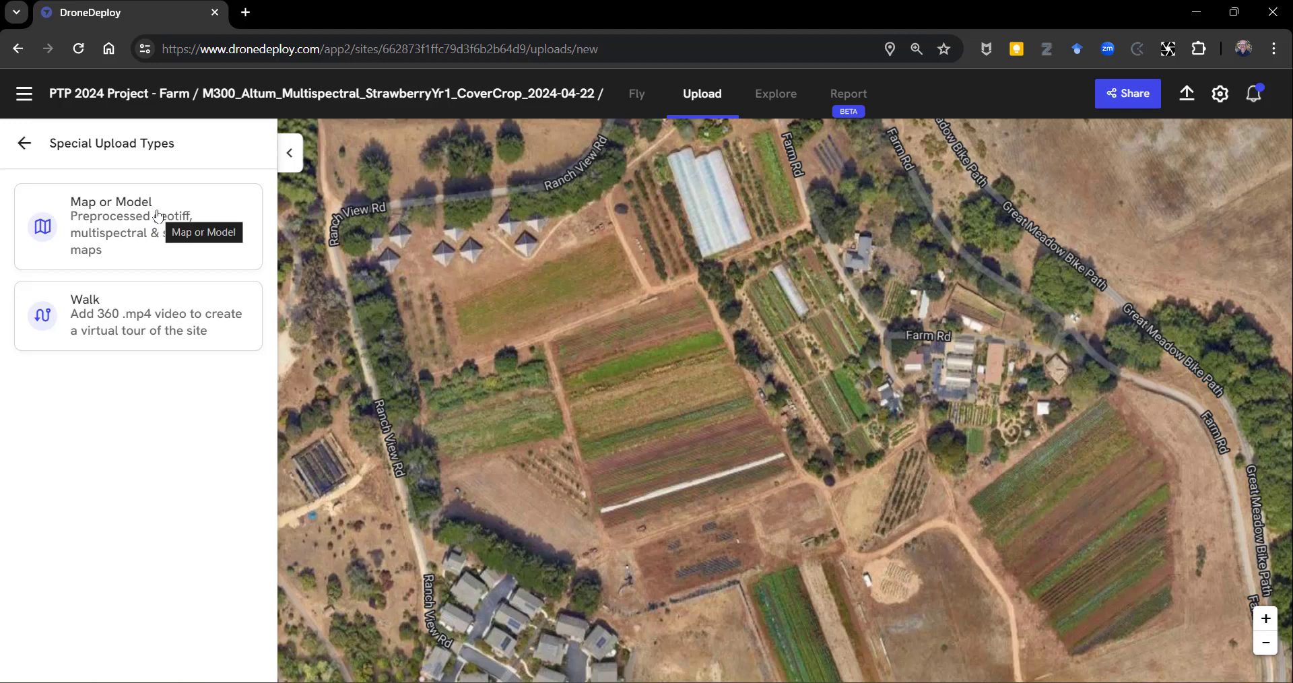
pyautogui.click(166, 212)
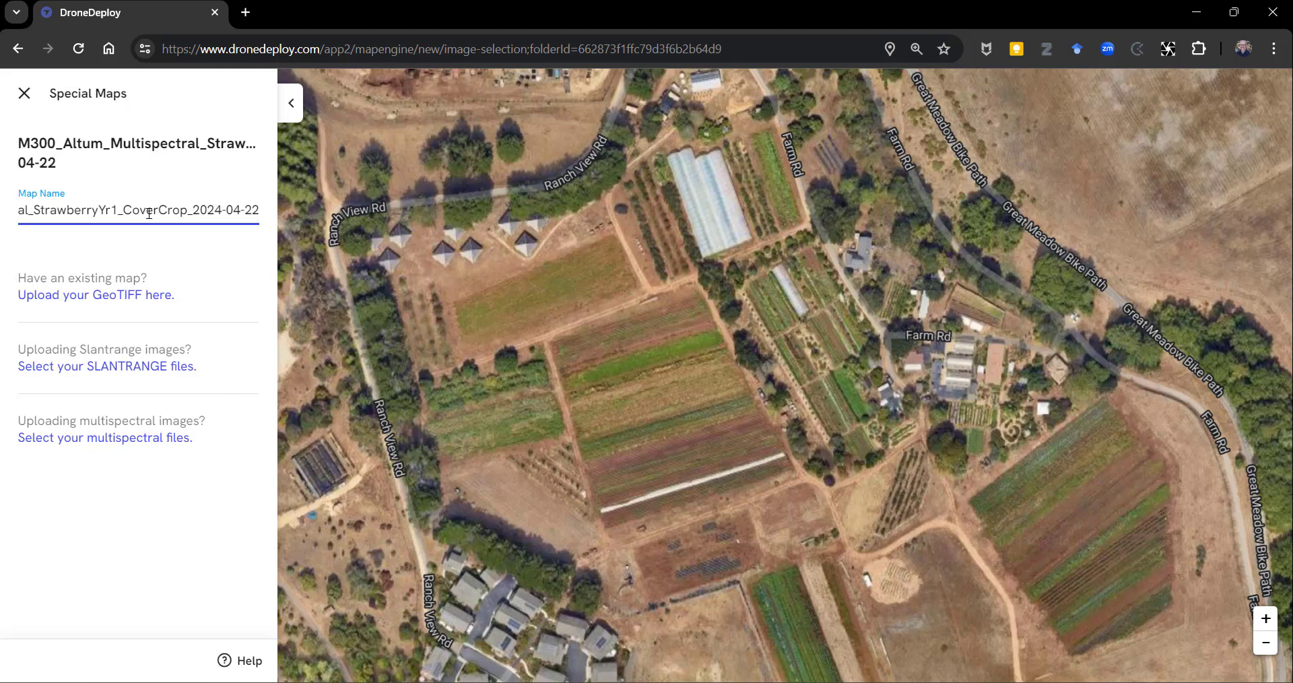
pyautogui.click(133, 438)
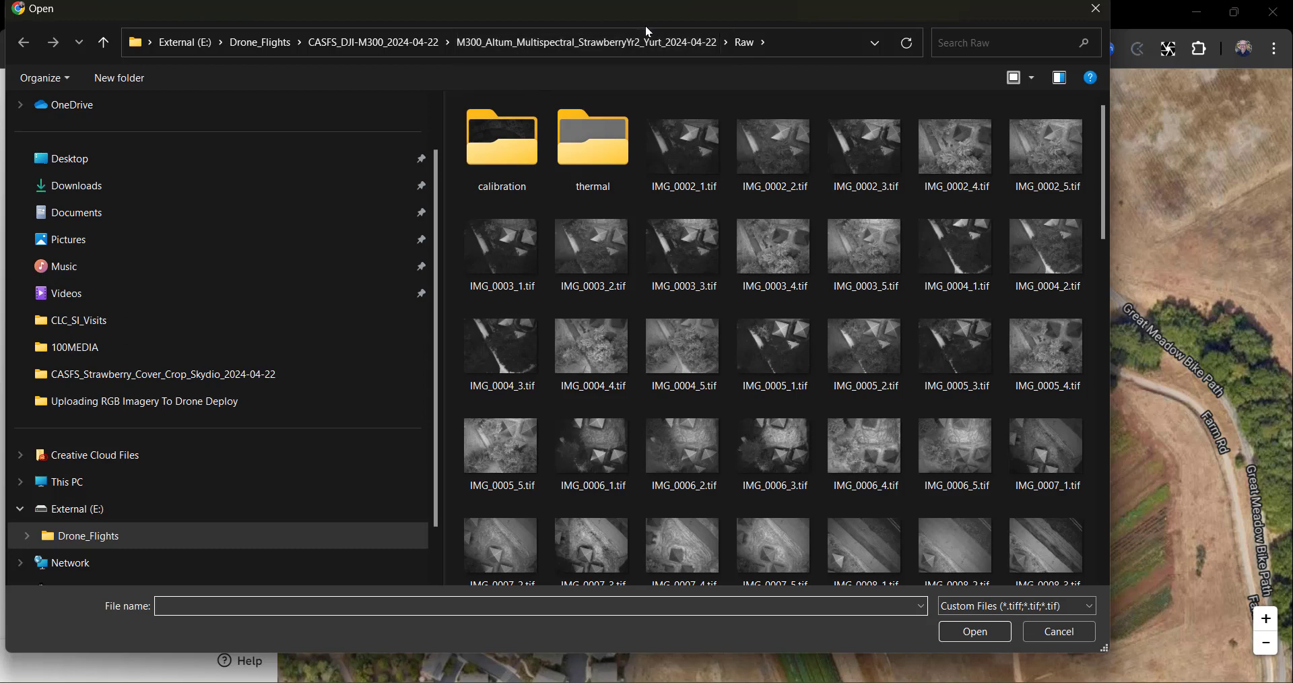
# Browse to the Raw folder inside M300_Altum_Multispectral_StrawberryYr1_CoverCrop_2024-04-22.
pyautogui.click(419, 44)
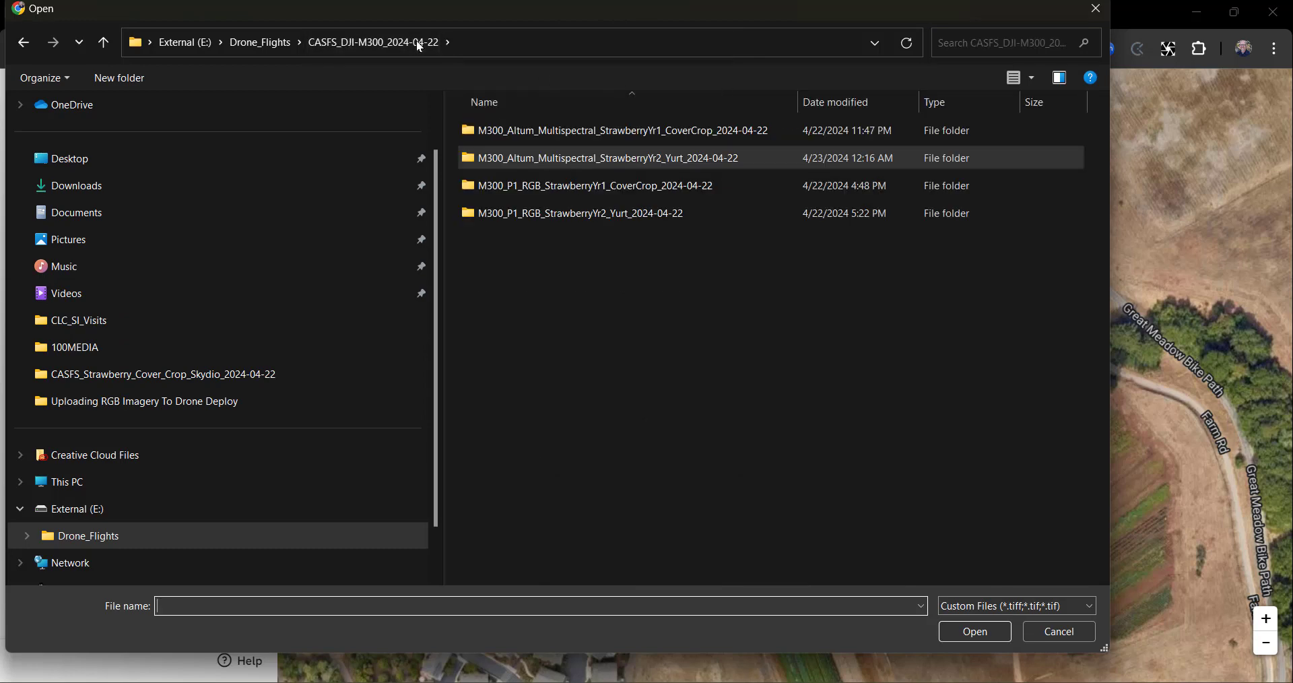
pyautogui.doubleClick(626, 130)
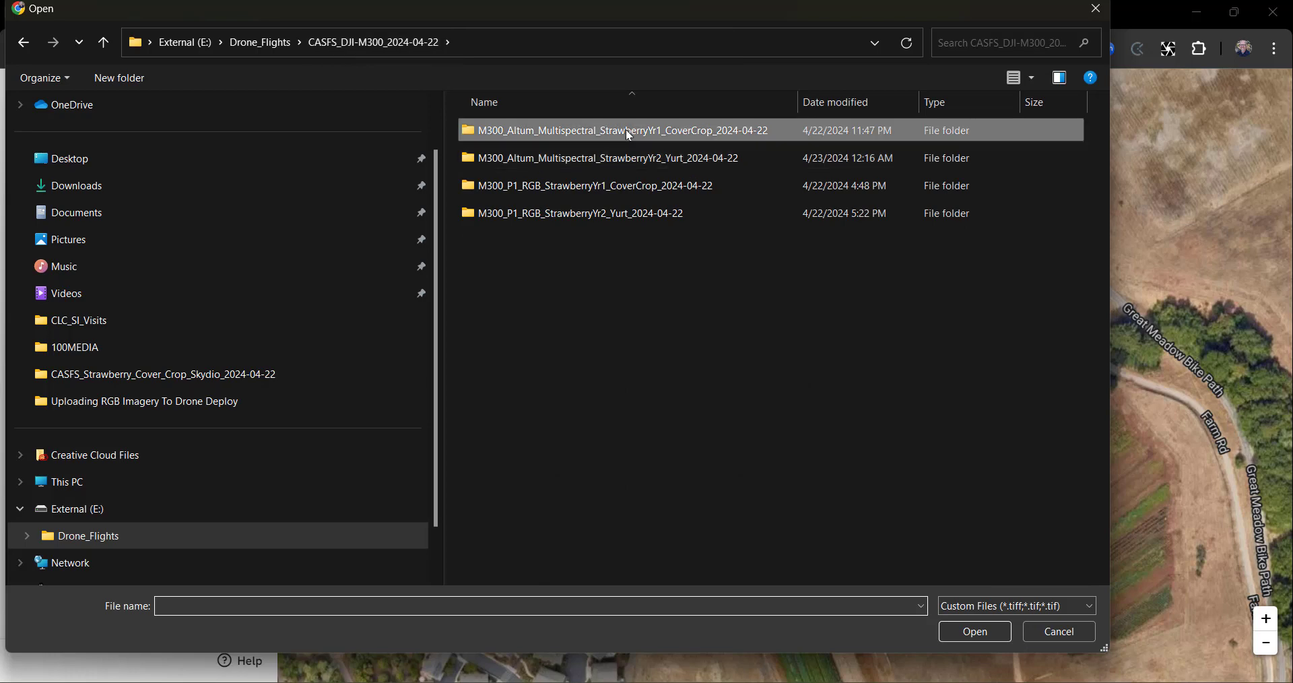
pyautogui.doubleClick(606, 158)
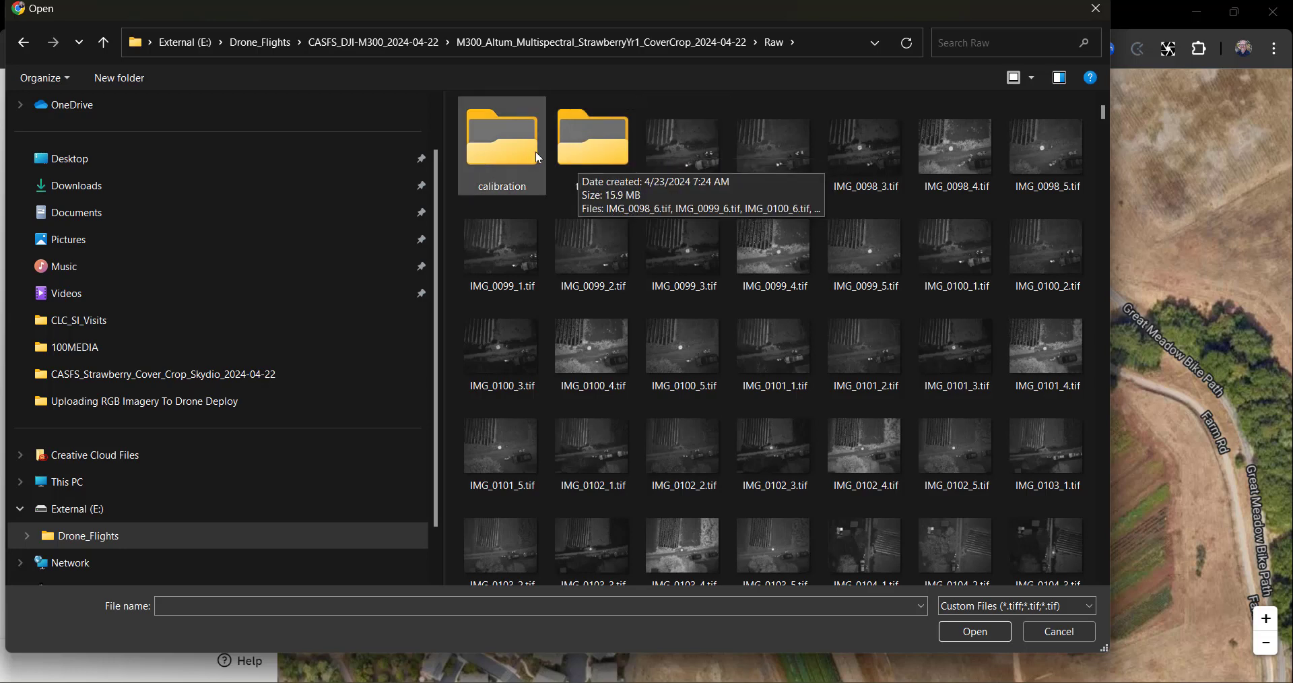
# Select all the images from IMG_0098_1.tif through IMG_0467_5.tif and add them to the upload.
pyautogui.click(687, 146)
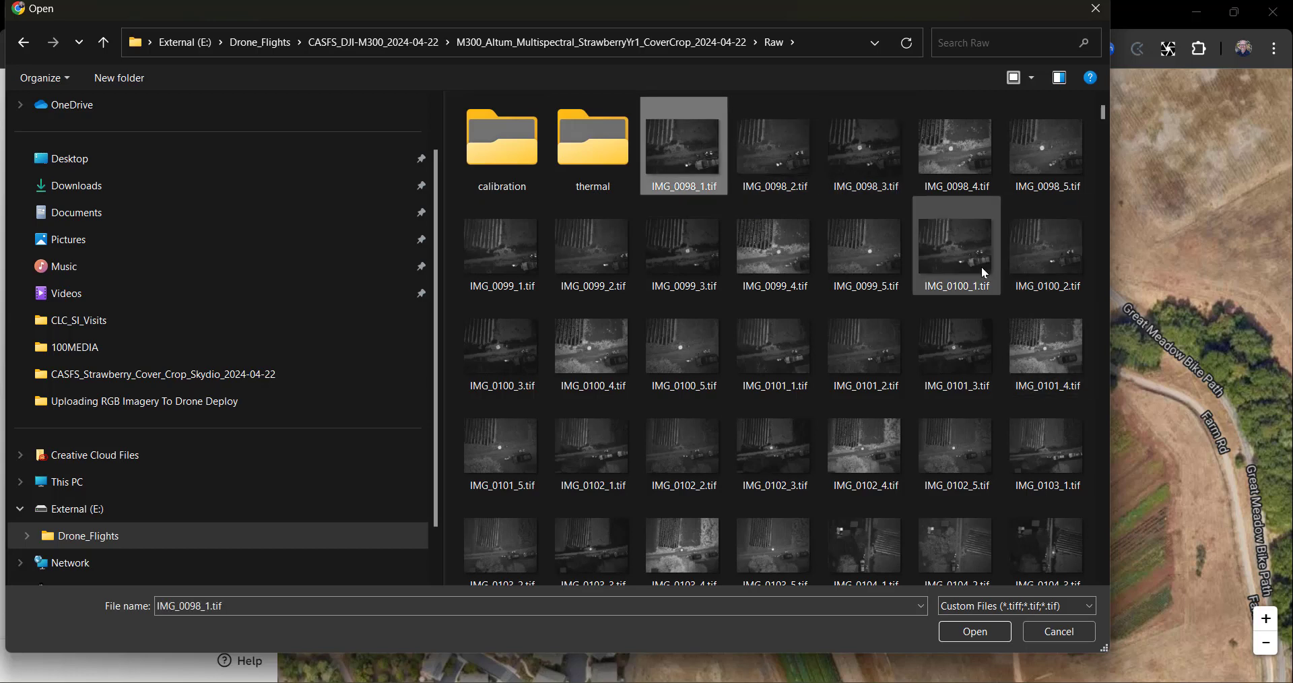
pyautogui.scroll(-5, 952, 396)
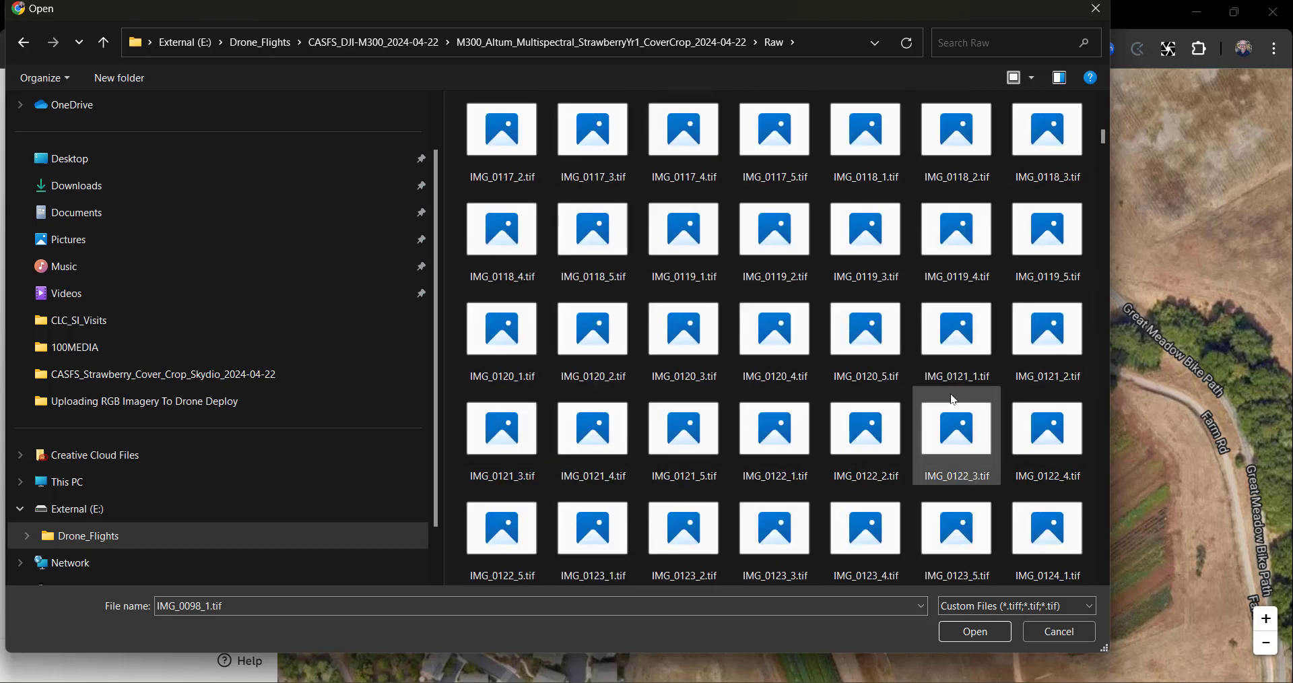
pyautogui.scroll(-6, 954, 399)
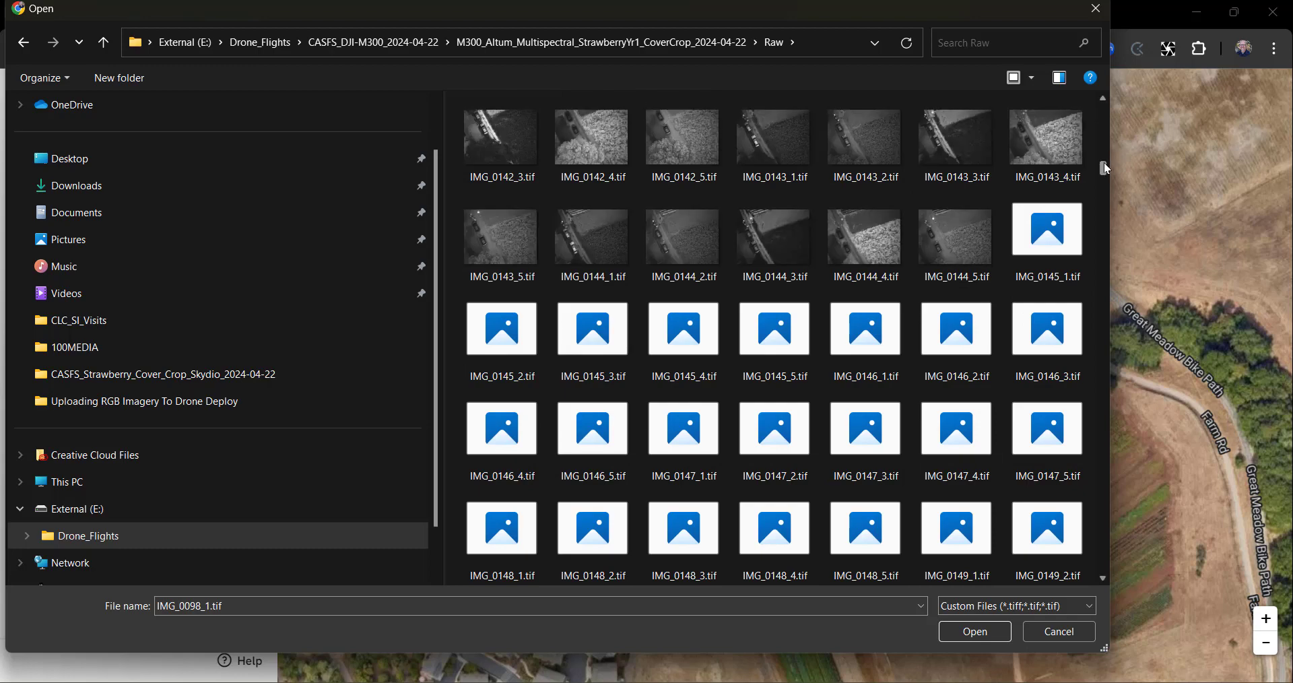
pyautogui.moveTo(1106, 168); pyautogui.dragTo(1108, 568)
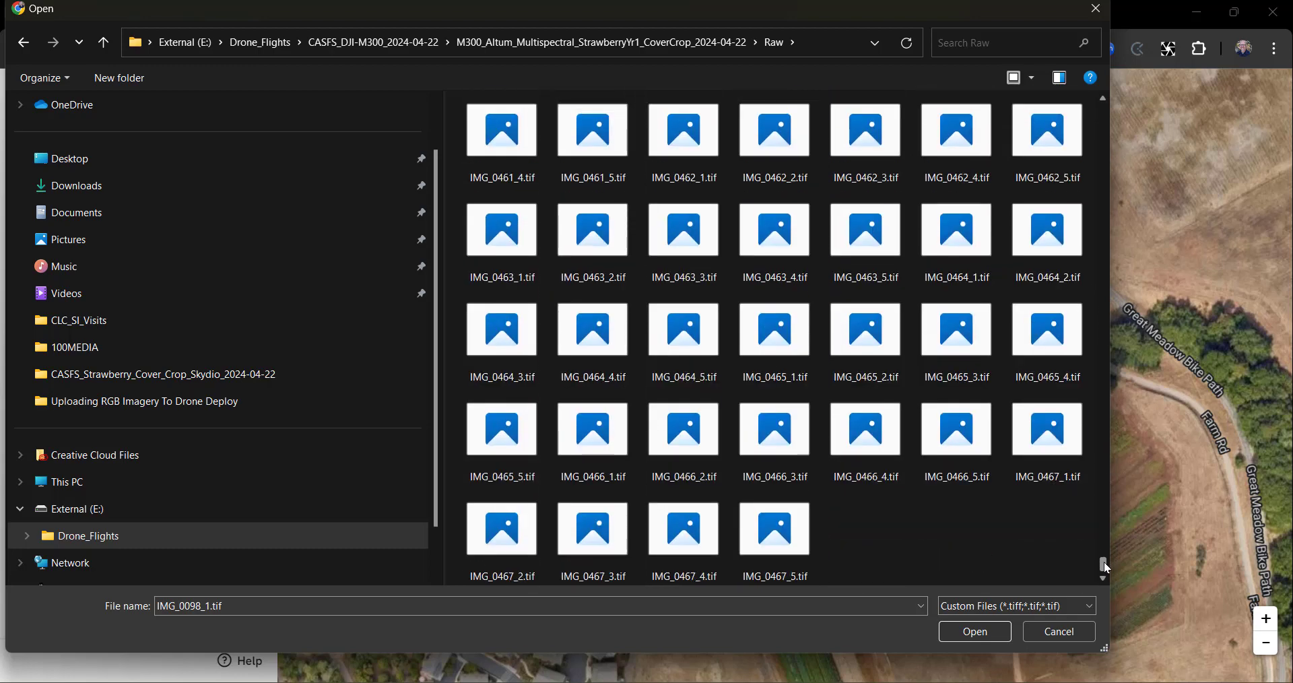
pyautogui.keyDown('shift'); pyautogui.click(787, 543); pyautogui.keyUp('shift')
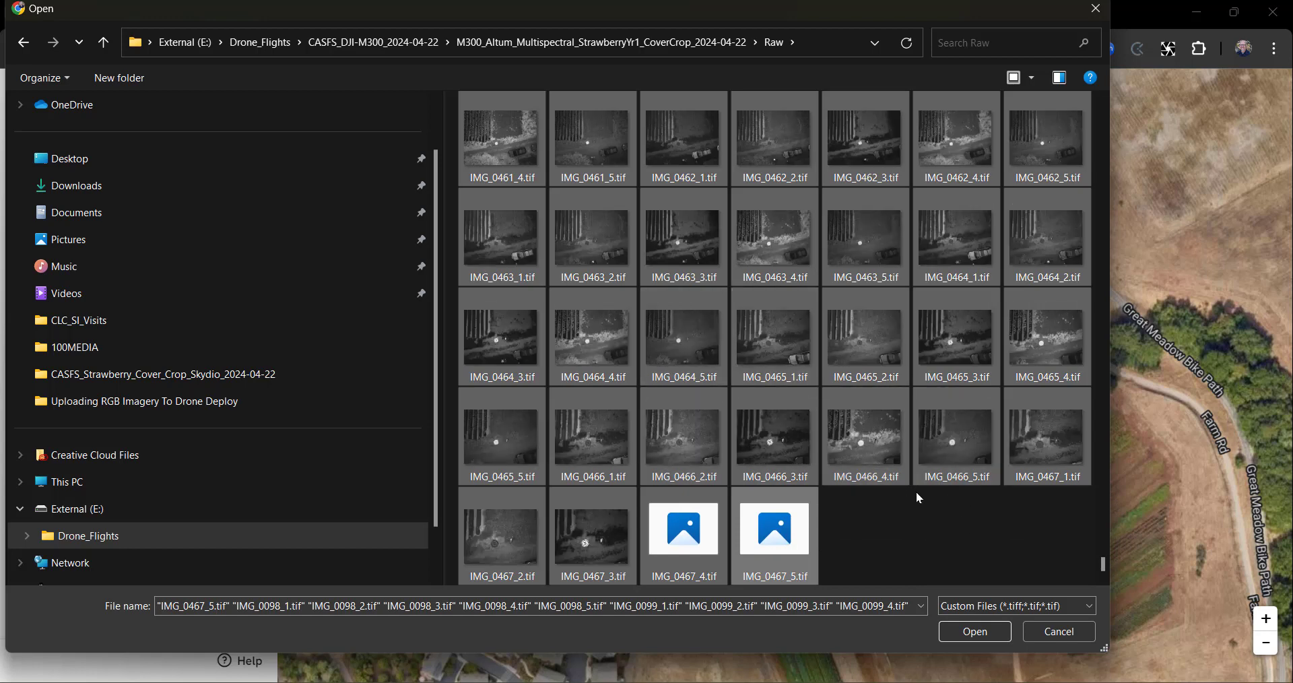
pyautogui.click(951, 631)
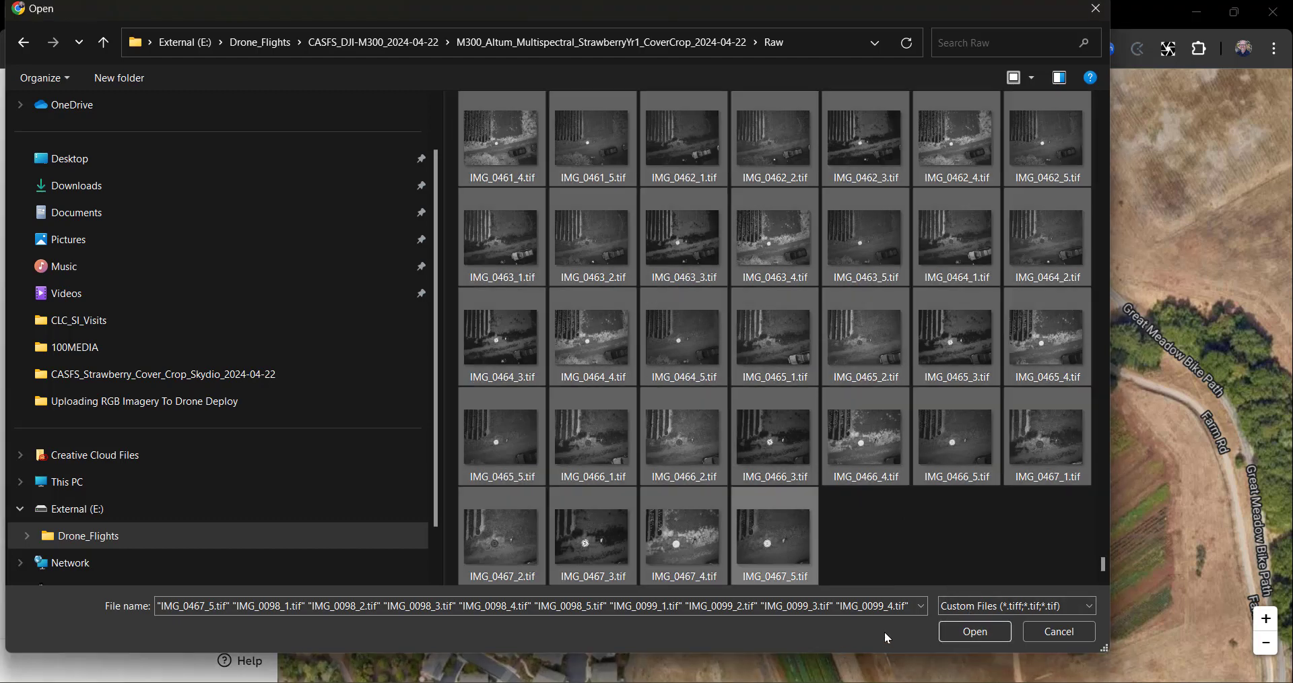
pyautogui.click(975, 632)
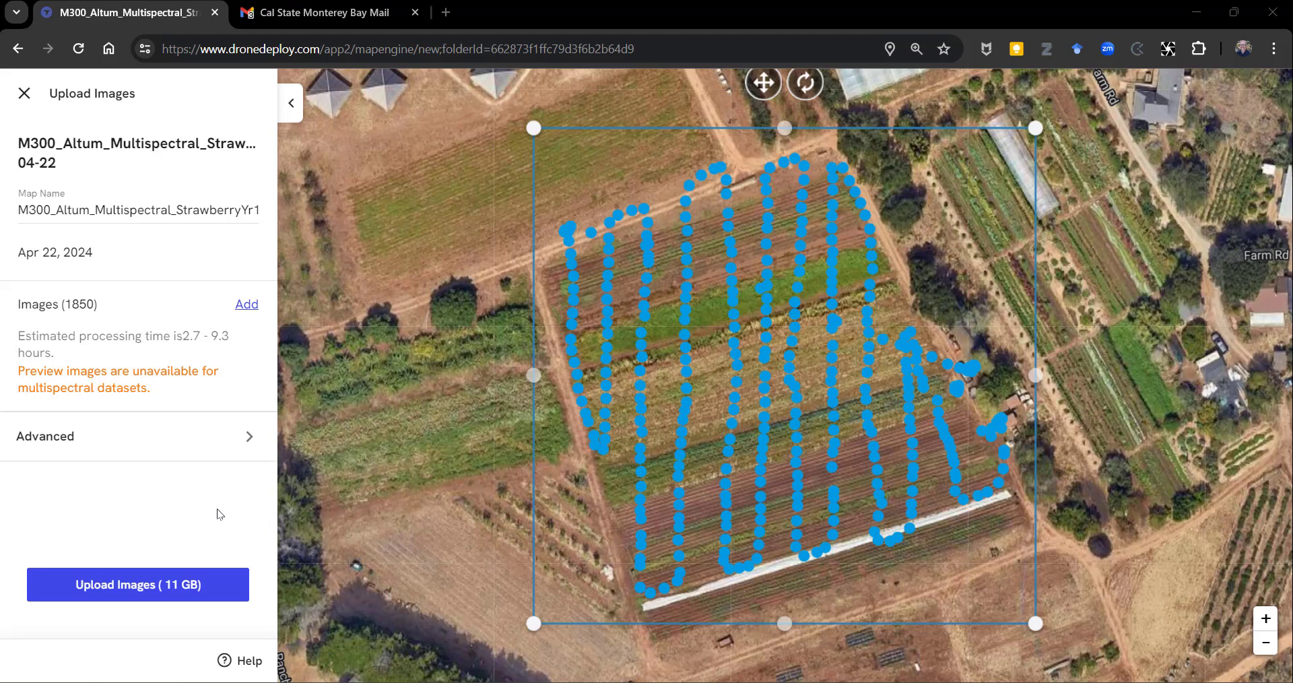
# Upload the multispectral images for map processing and return to the project.
pyautogui.click(207, 583)
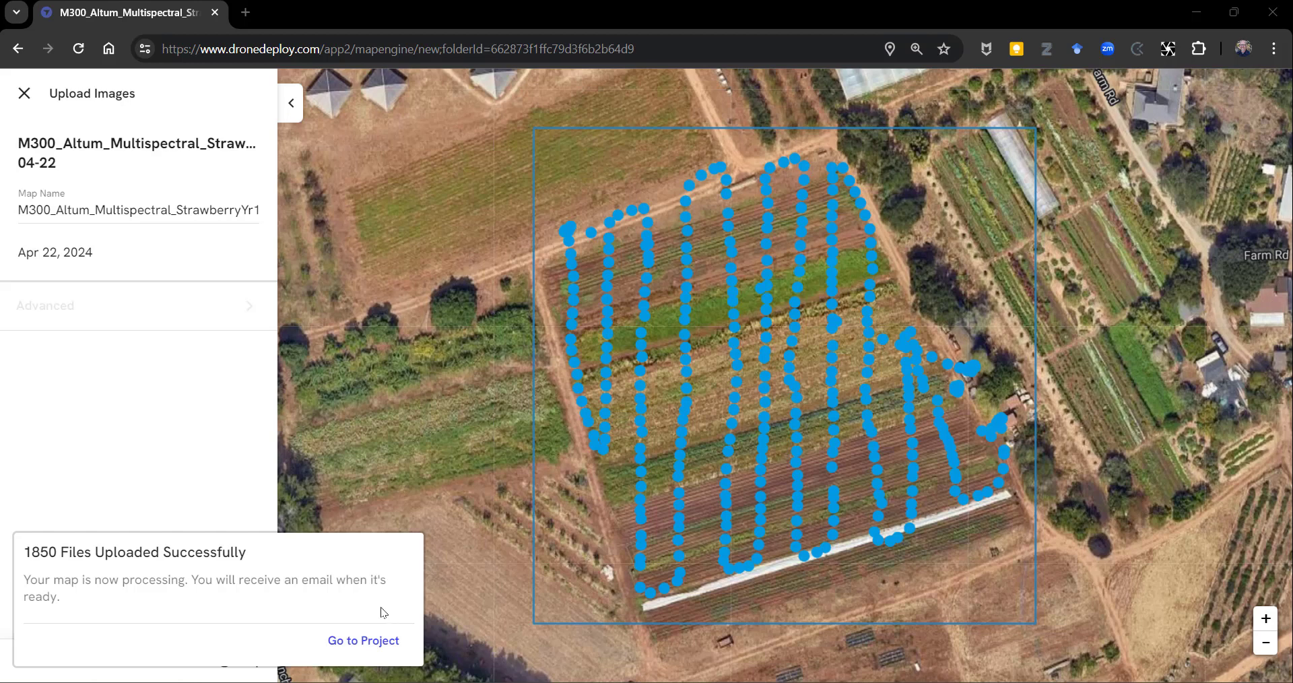
pyautogui.click(378, 641)
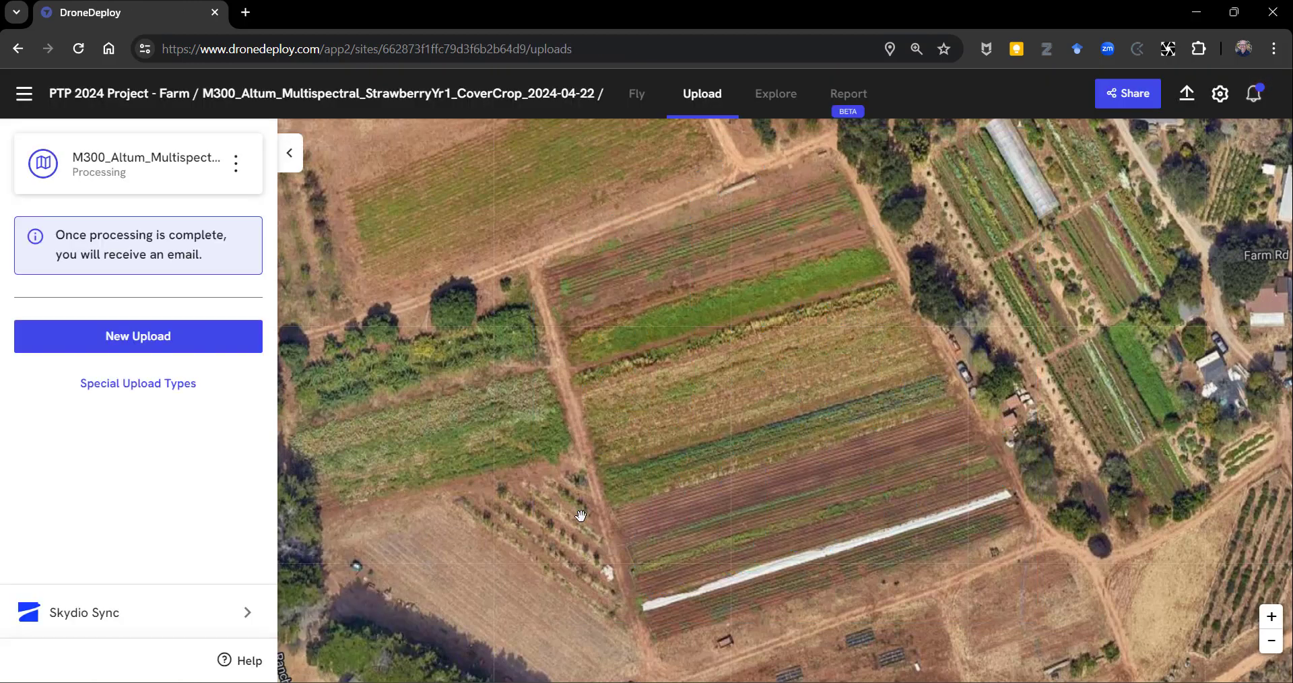